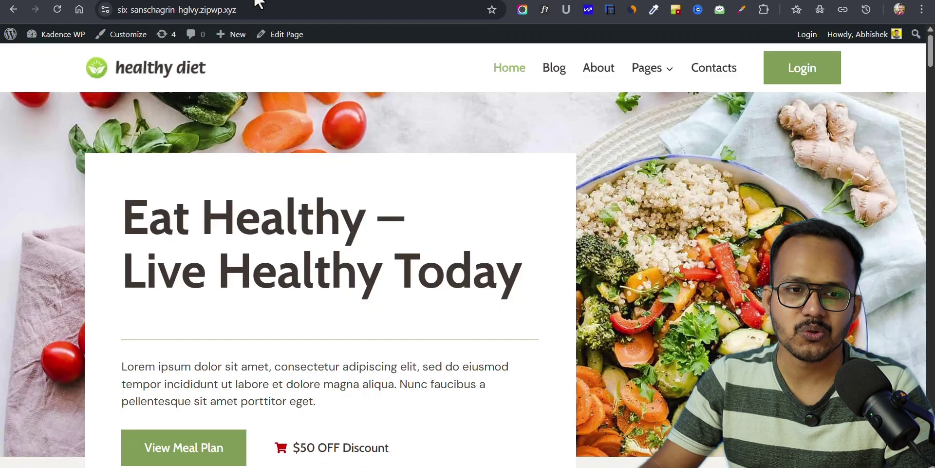
# Open the Herb roasted Prime Rib post for editing from the site's list of posts
pyautogui.click(62, 29)
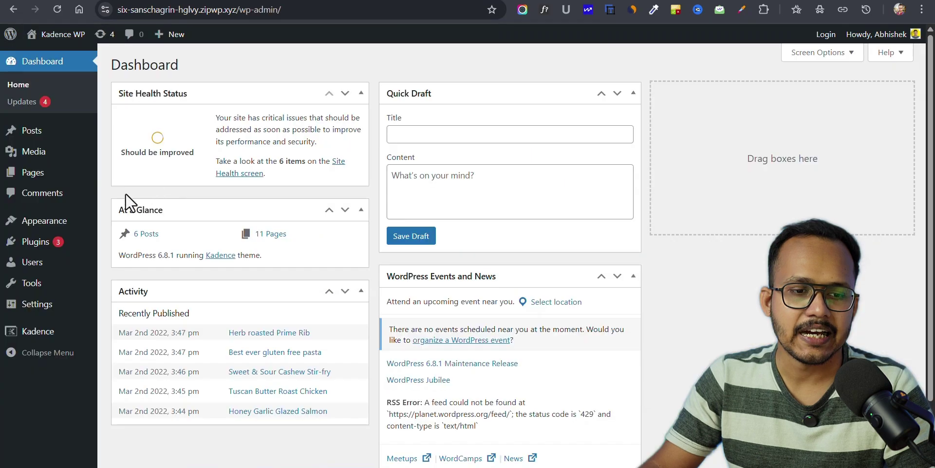
pyautogui.click(38, 131)
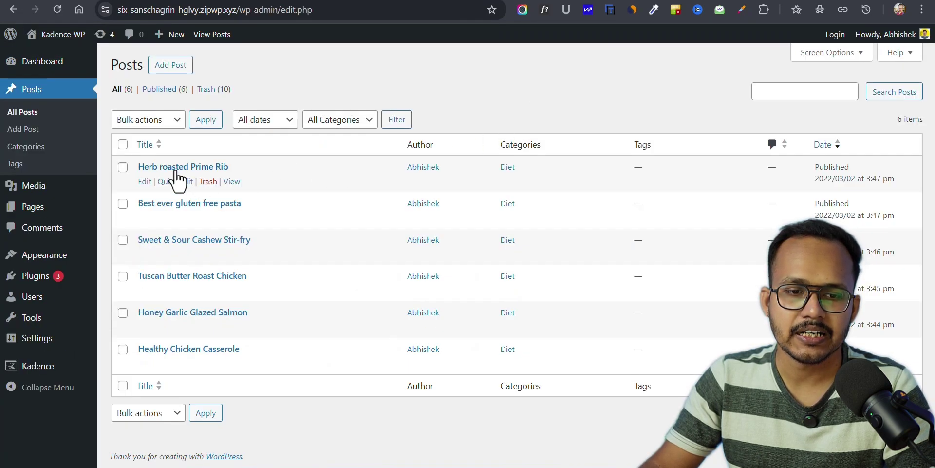
pyautogui.click(176, 168)
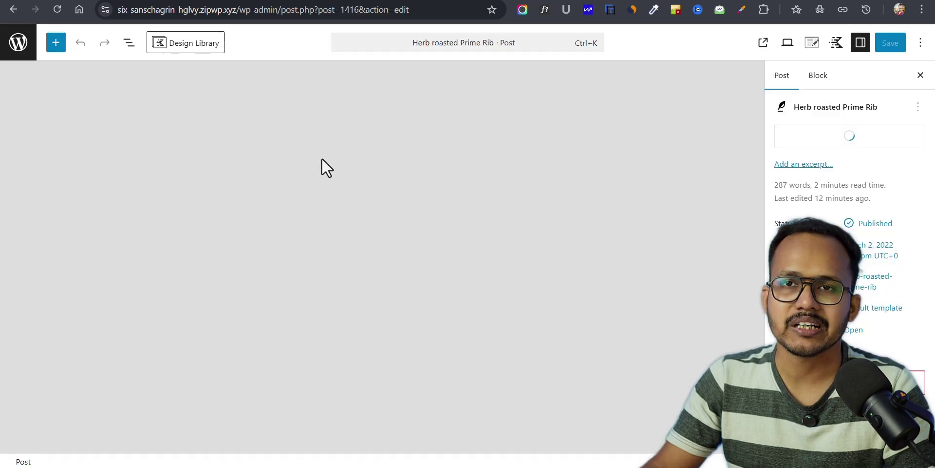
# Add a Custom HTML block below the numbered list at the end of the post
pyautogui.scroll(-4, 292, 283)
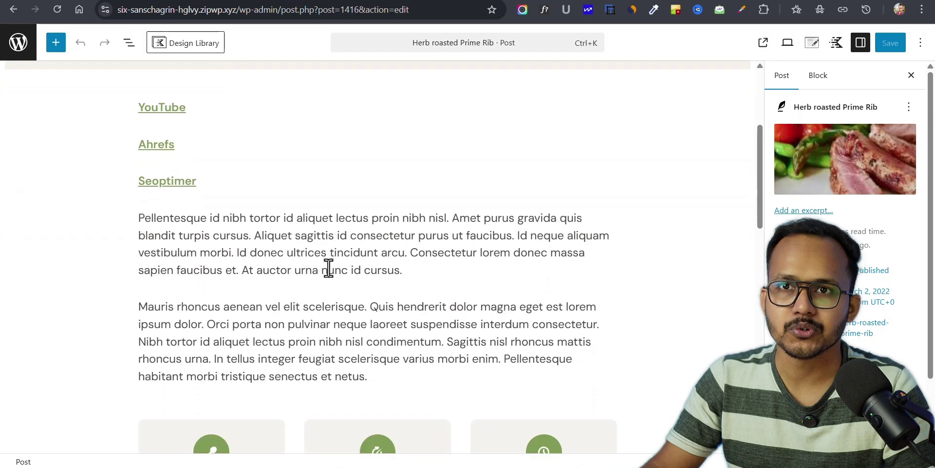
pyautogui.scroll(-15, 329, 268)
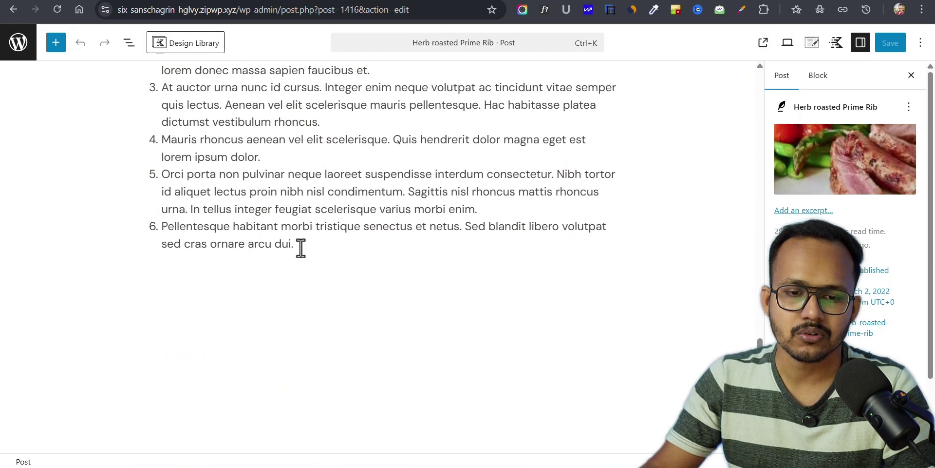
pyautogui.click(326, 244)
pyautogui.press('Return')
pyautogui.press('Return')
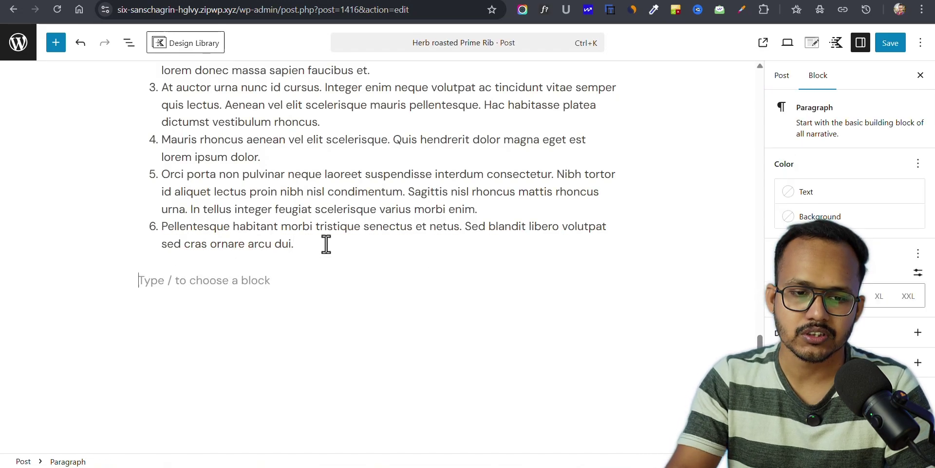
pyautogui.write('/cus')
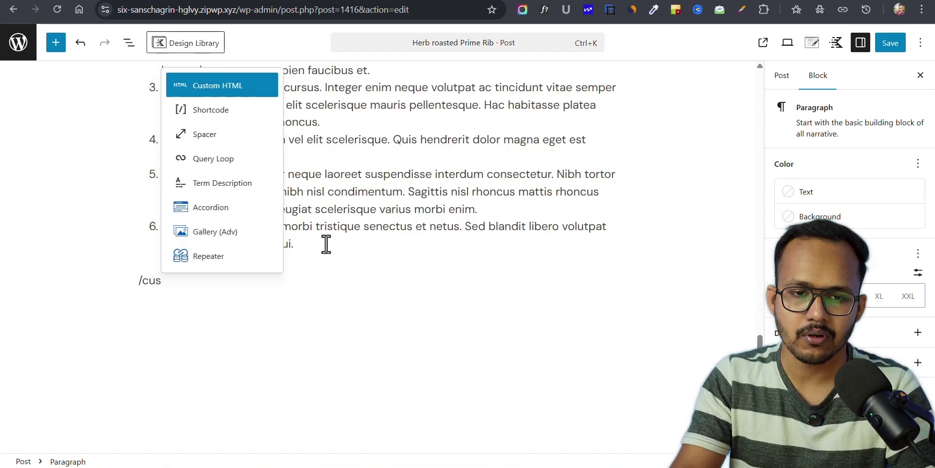
pyautogui.press('Return')
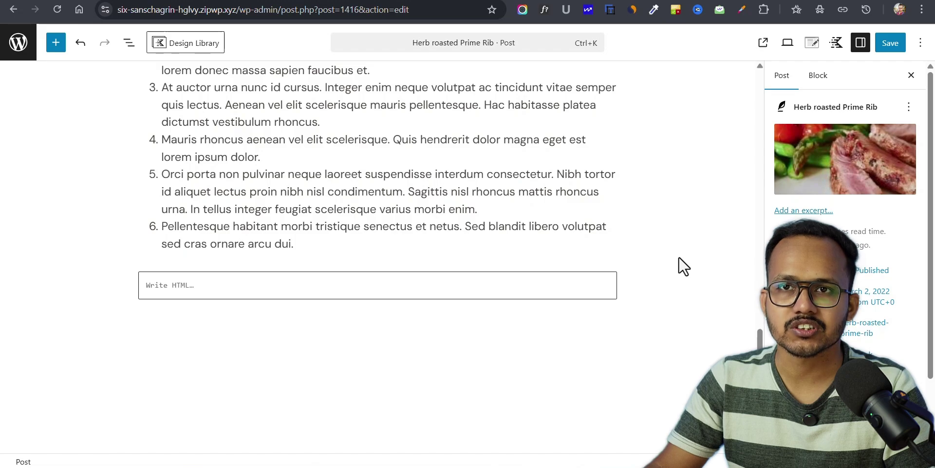
# Delete the empty Custom HTML block at the end of the post and save the post
pyautogui.click(230, 281)
pyautogui.click(289, 257)
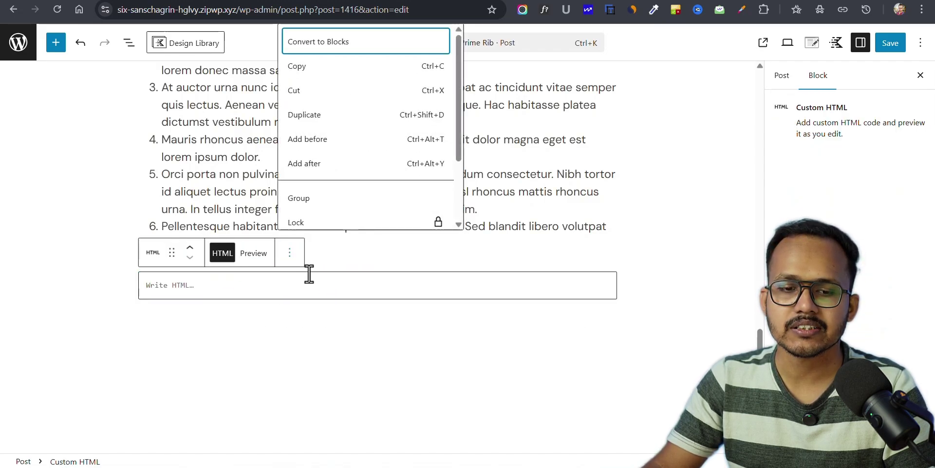
pyautogui.scroll(-3, 347, 219)
pyautogui.click(347, 215)
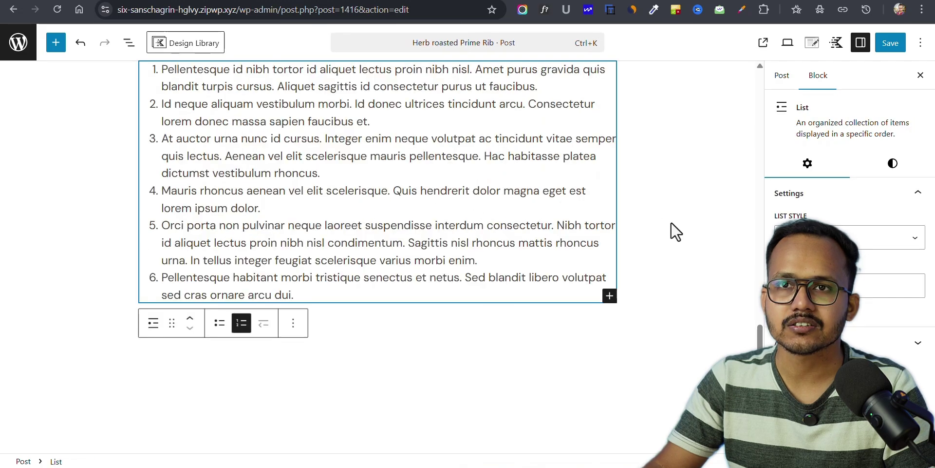
pyautogui.click(680, 256)
pyautogui.scroll(-5, 678, 255)
pyautogui.scroll(3, 678, 255)
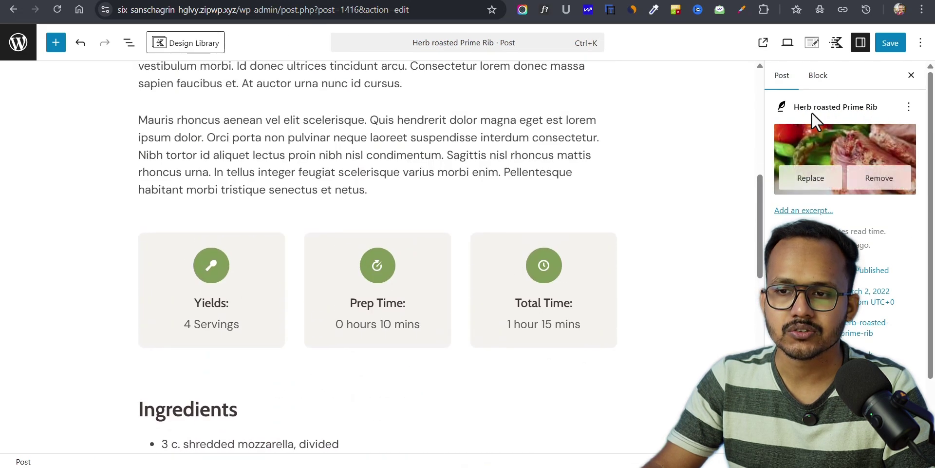
pyautogui.click(890, 43)
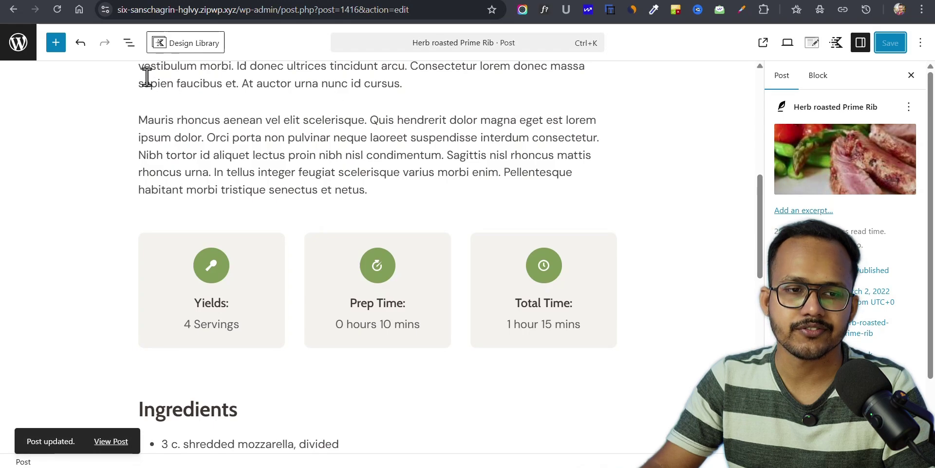
# Leave the post editor and open the Theme File Editor
pyautogui.click(13, 10)
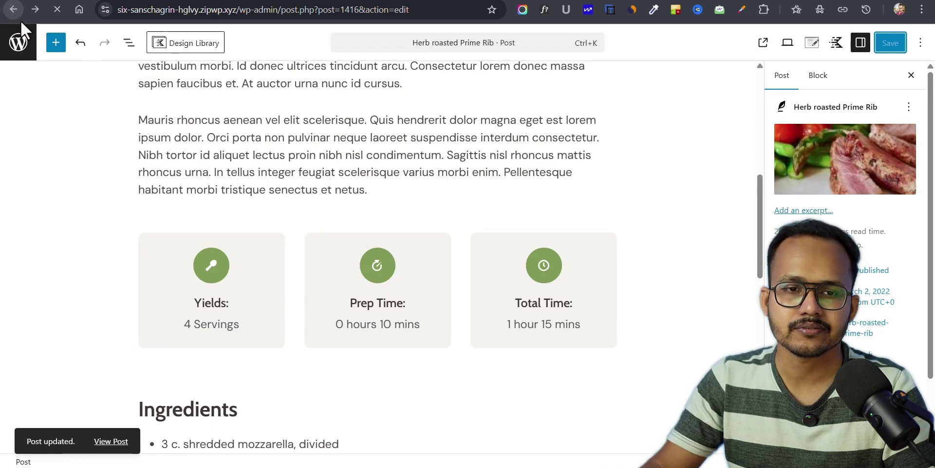
pyautogui.moveTo(48, 261)
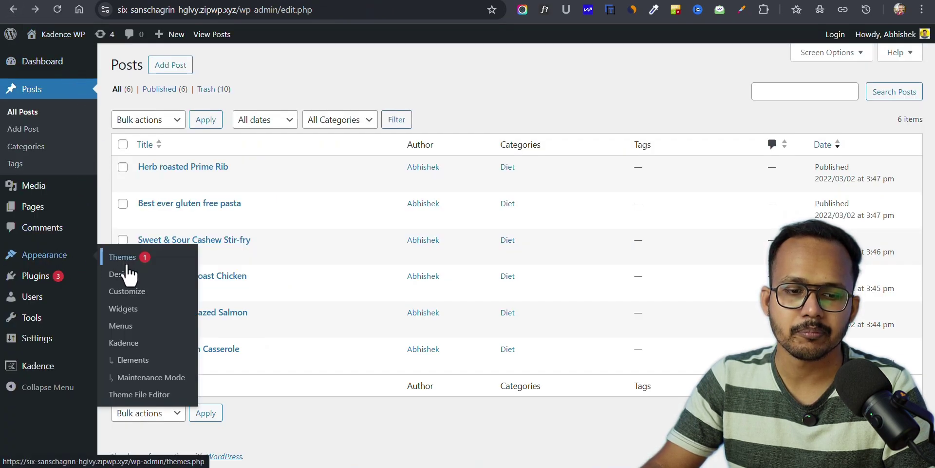
pyautogui.click(144, 395)
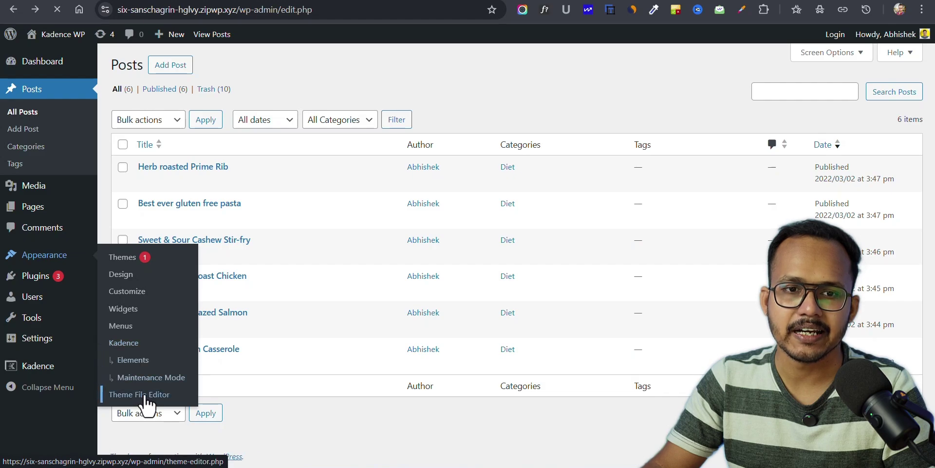
# Copy the Custom Schema Markup Field function code from the Notion page and return to the WordPress site
pyautogui.hotkey('ctrl', 'Tab')
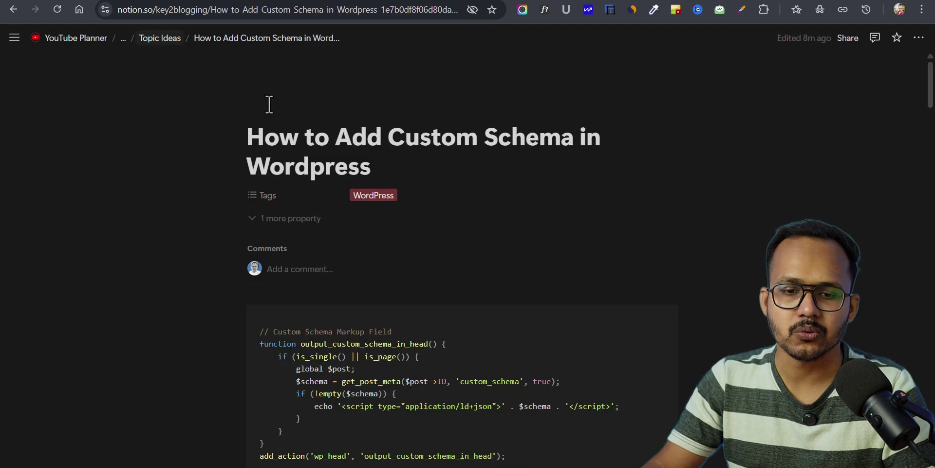
pyautogui.scroll(-2, 536, 273)
pyautogui.click(611, 234)
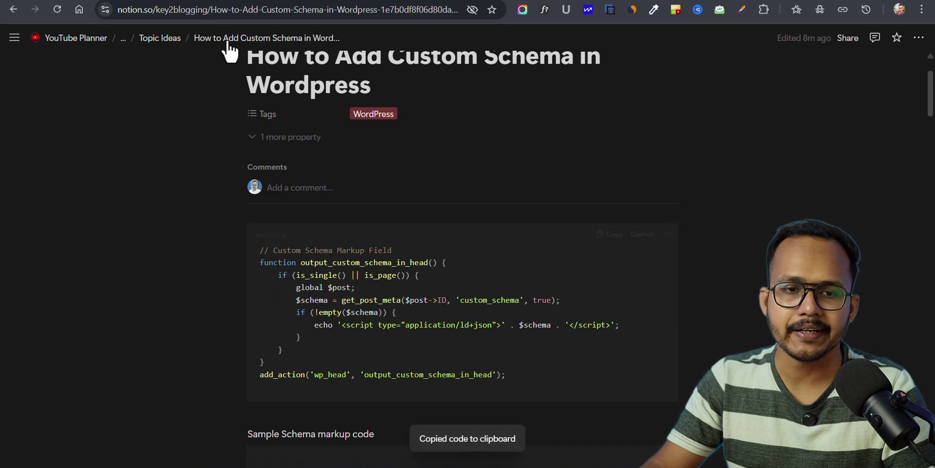
pyautogui.hotkey('ctrl', 'shift', 'Tab')
# Paste the copied custom schema function at the end of the Kadence theme's functions.php and update the file
pyautogui.click(812, 229)
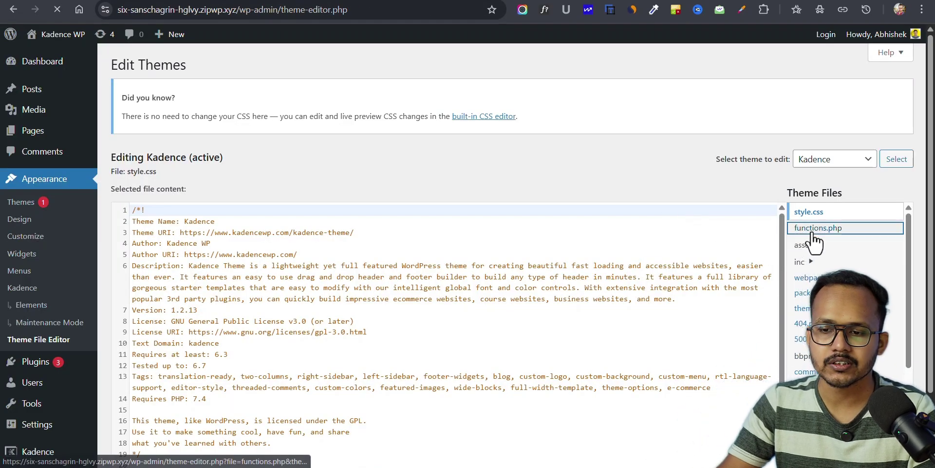
pyautogui.scroll(-3, 339, 331)
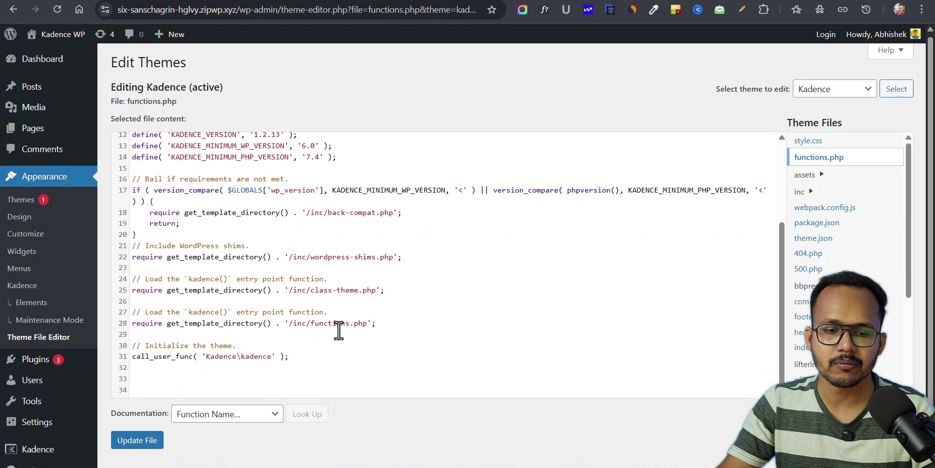
pyautogui.scroll(-1, 339, 331)
pyautogui.click(174, 346)
pyautogui.hotkey('ctrl', 'v')
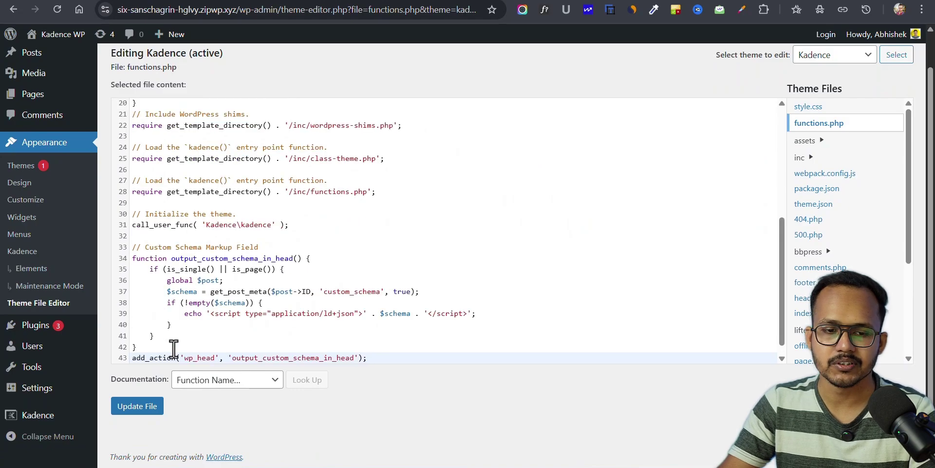
pyautogui.click(148, 412)
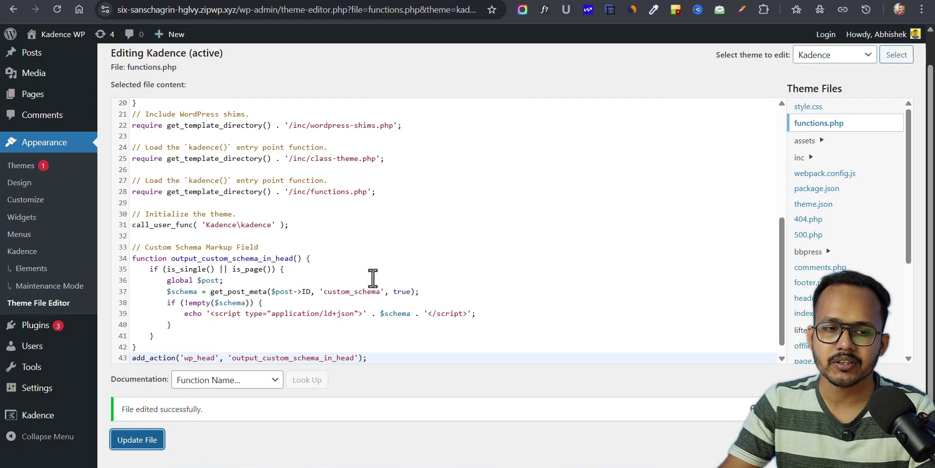
# Go back to the posts list and reopen the Herb roasted Prime Rib post for editing
pyautogui.scroll(5, 372, 278)
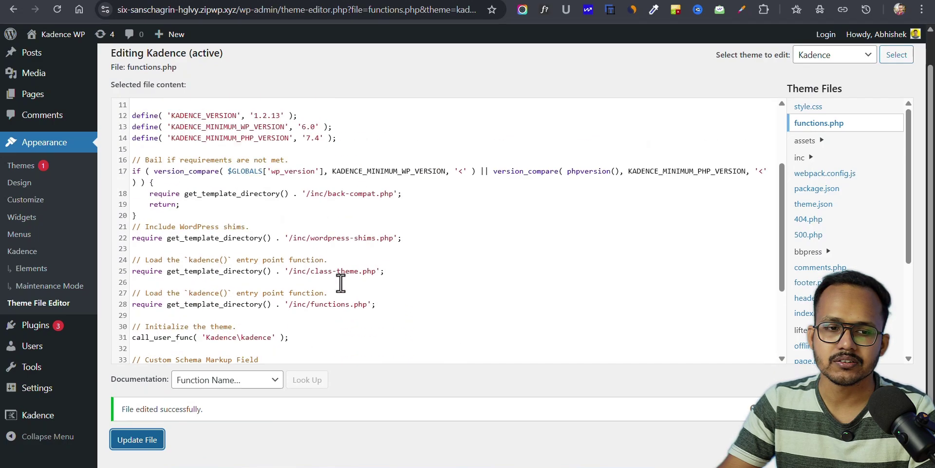
pyautogui.click(44, 57)
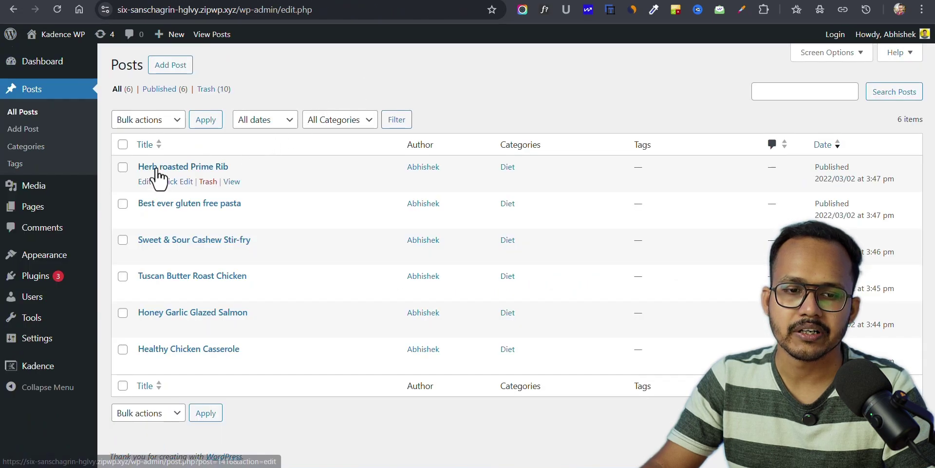
pyautogui.click(157, 168)
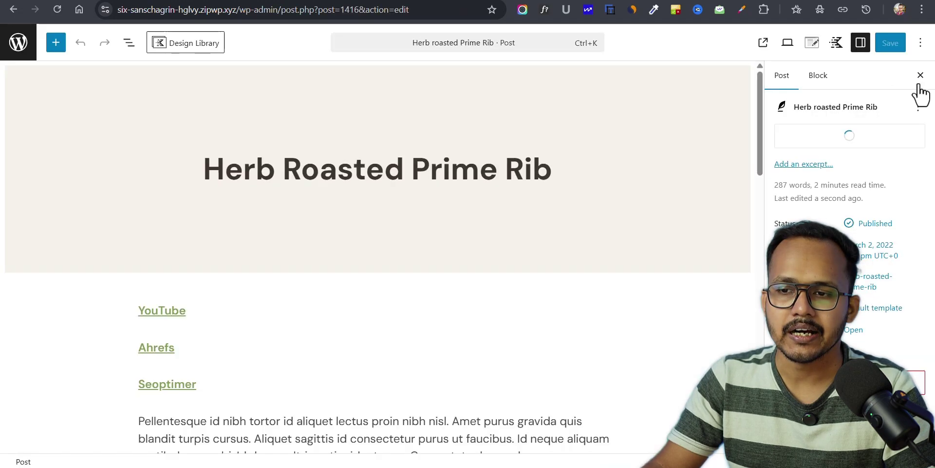
# Enable Custom fields in the editor preferences and reload the page to show them
pyautogui.click(921, 42)
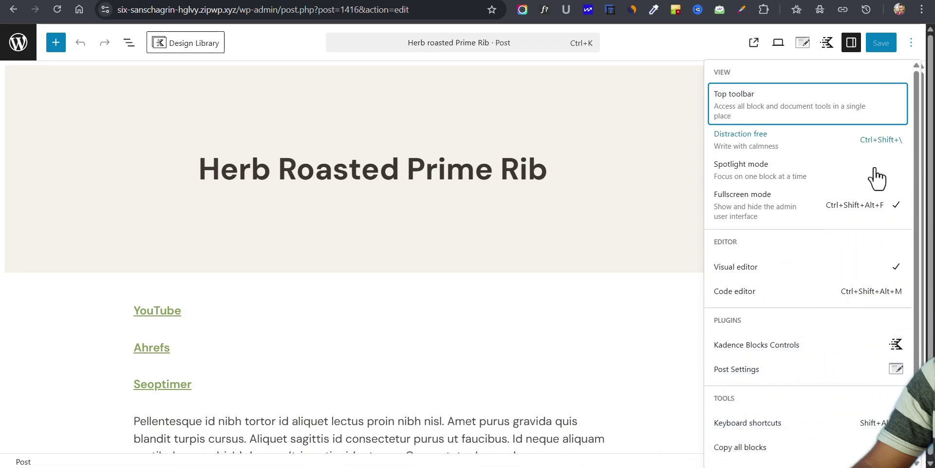
pyautogui.scroll(-2, 814, 345)
pyautogui.click(729, 453)
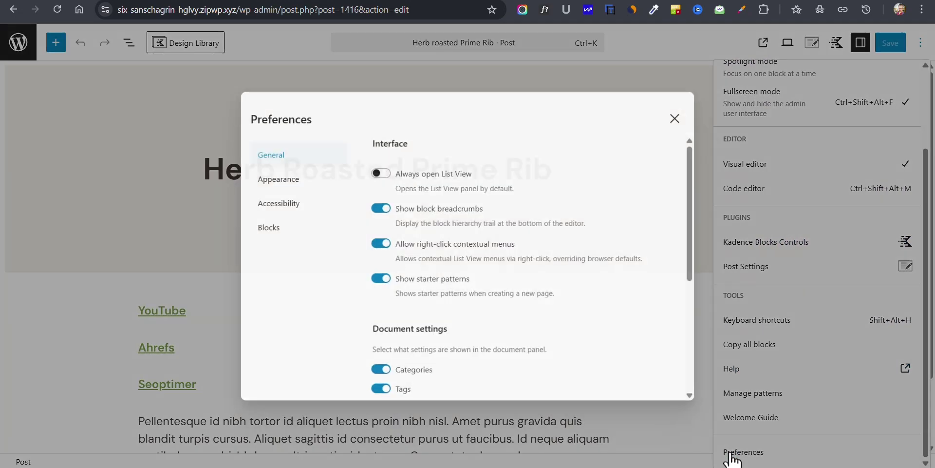
pyautogui.scroll(-5, 514, 300)
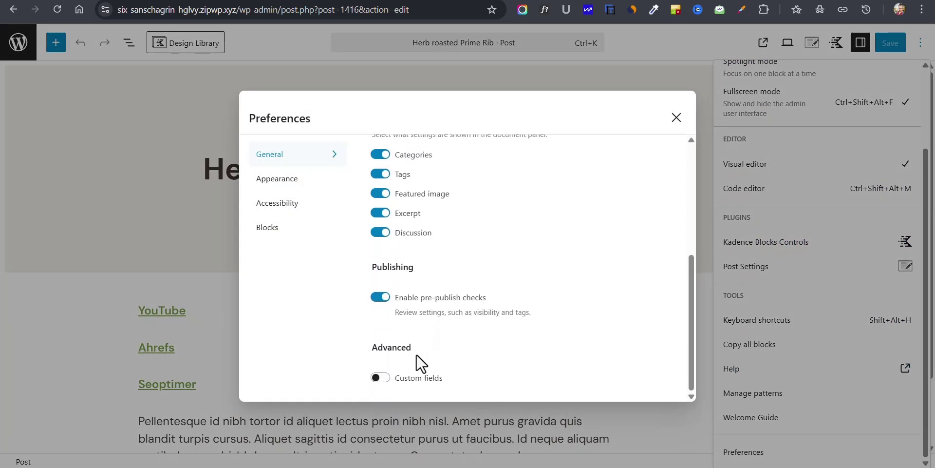
pyautogui.click(383, 380)
pyautogui.scroll(-2, 510, 349)
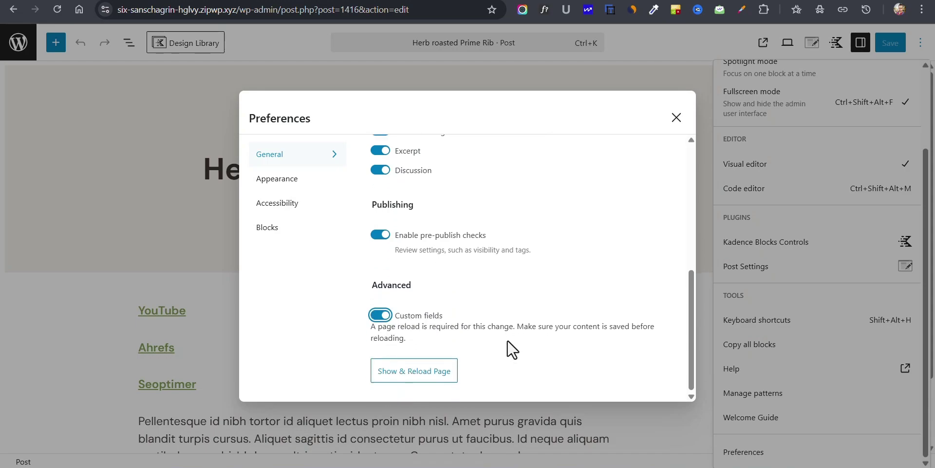
pyautogui.click(396, 376)
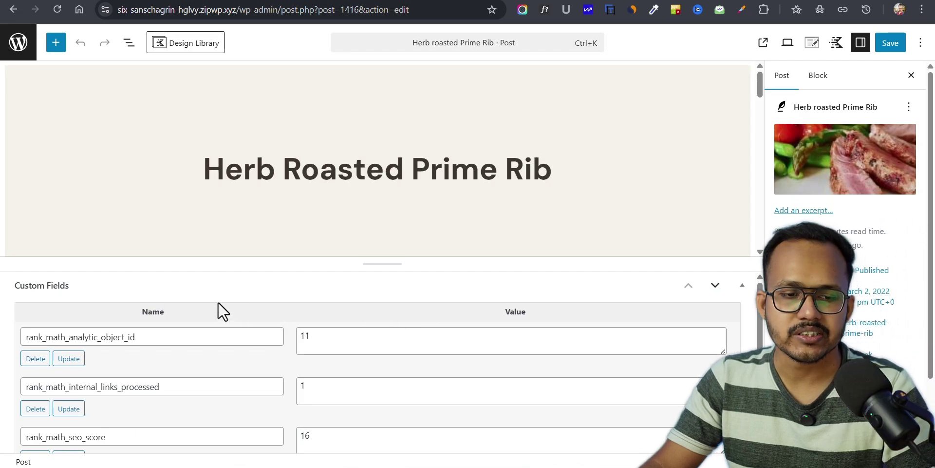
# Start a new custom field for the post and name it custom_schema, matching the meta key in the Notion code
pyautogui.scroll(-3, 297, 342)
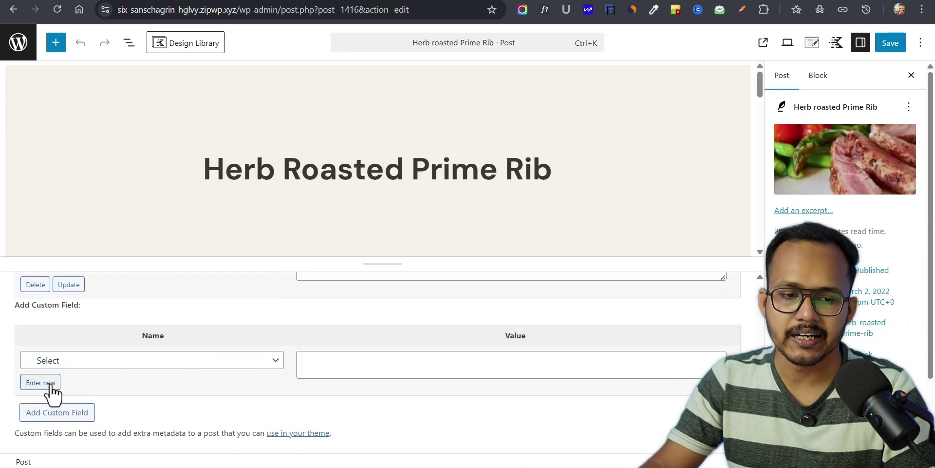
pyautogui.click(38, 384)
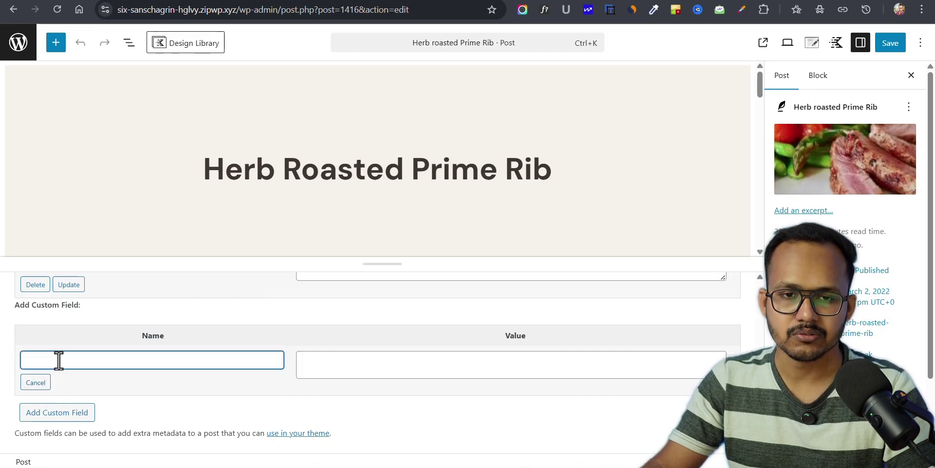
pyautogui.hotkey('ctrl', 'Tab')
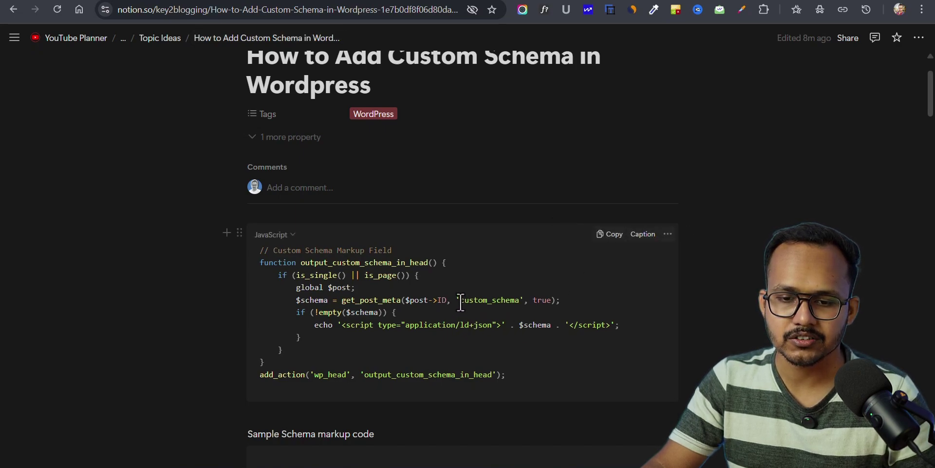
pyautogui.moveTo(519, 300); pyautogui.dragTo(519, 300)
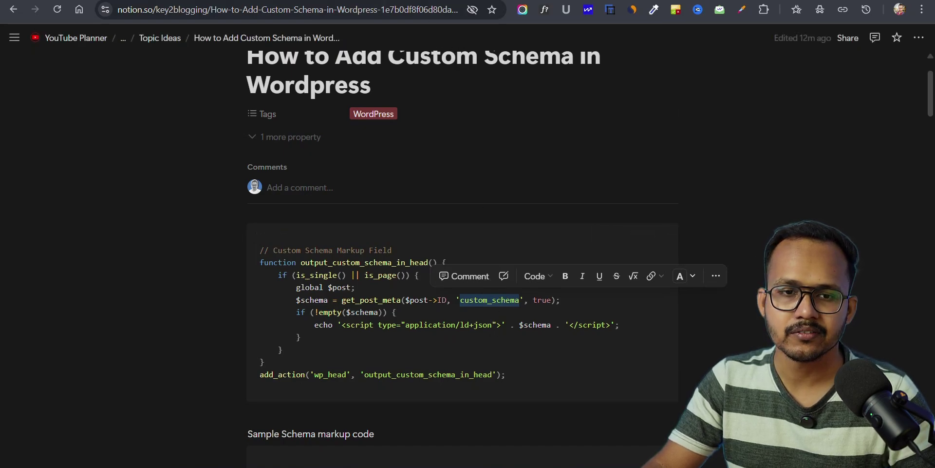
pyautogui.hotkey('ctrl', 'shift', 'Tab')
pyautogui.write('custom_schema')
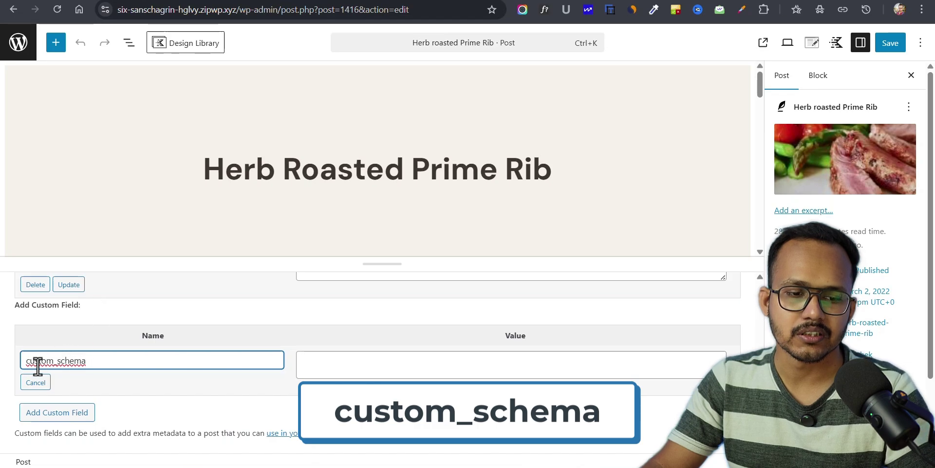
pyautogui.click(130, 329)
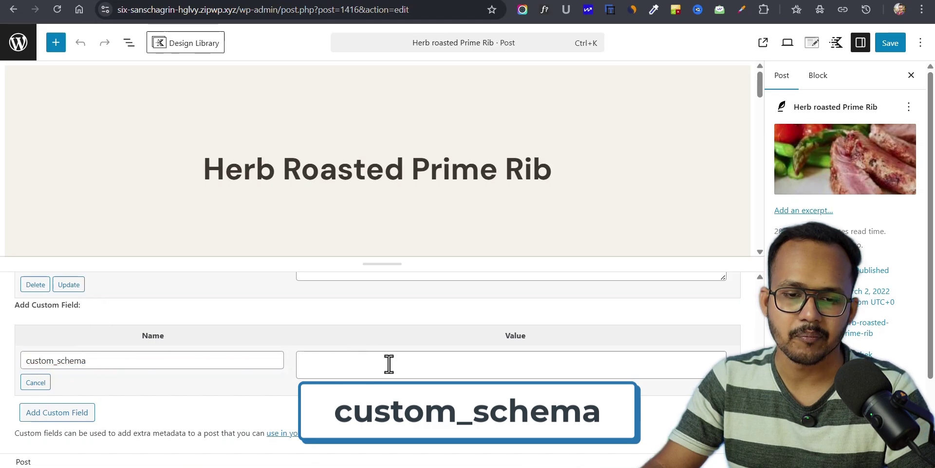
# Copy the sample schema markup code from the Notion page and paste it as the value of the custom_schema field
pyautogui.click(389, 364)
pyautogui.hotkey('ctrl', 'Tab')
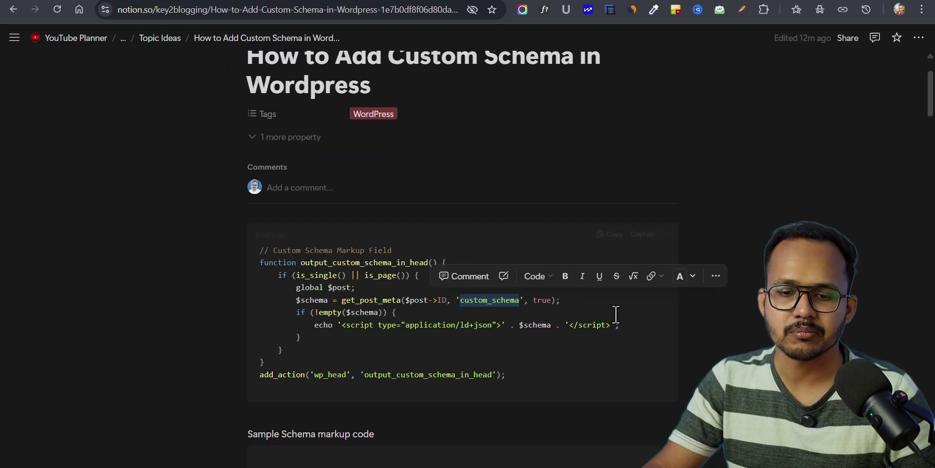
pyautogui.scroll(-2, 617, 314)
pyautogui.click(607, 375)
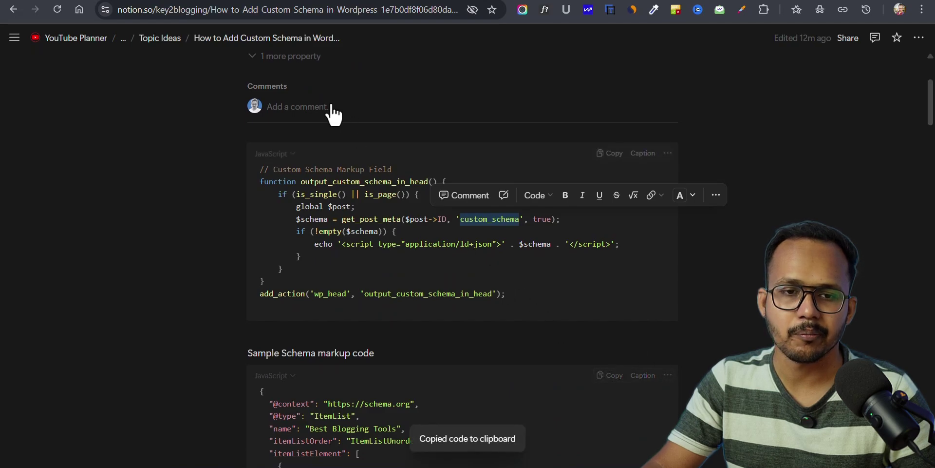
pyautogui.hotkey('ctrl', 'shift', 'Tab')
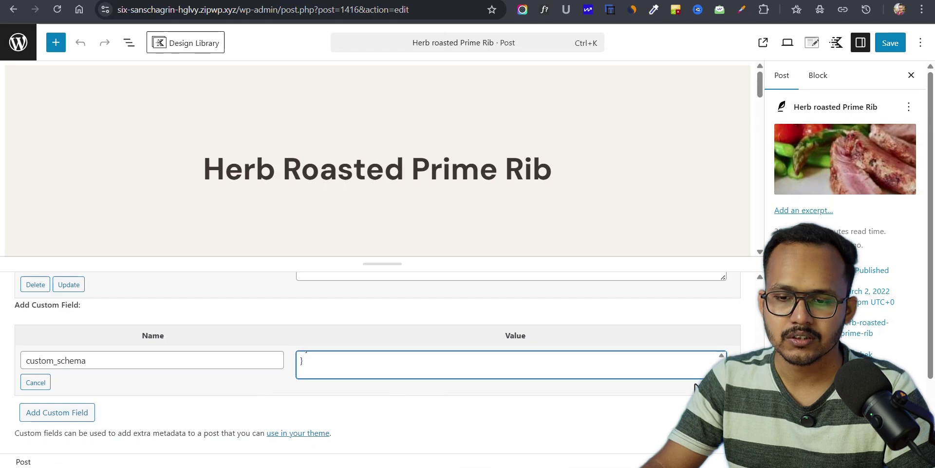
# Enlarge the value box and review the pasted schema JSON together with the custom_schema field name
pyautogui.moveTo(723, 376); pyautogui.dragTo(721, 451)
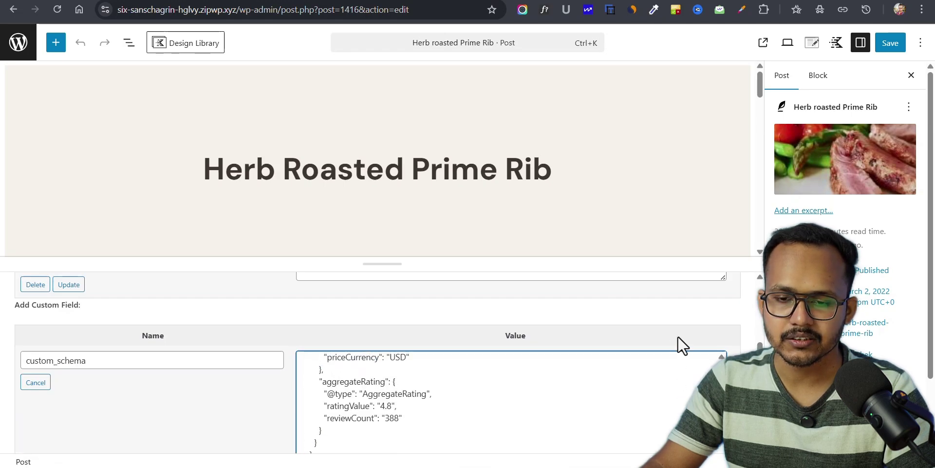
pyautogui.scroll(-2, 670, 292)
pyautogui.scroll(10, 555, 351)
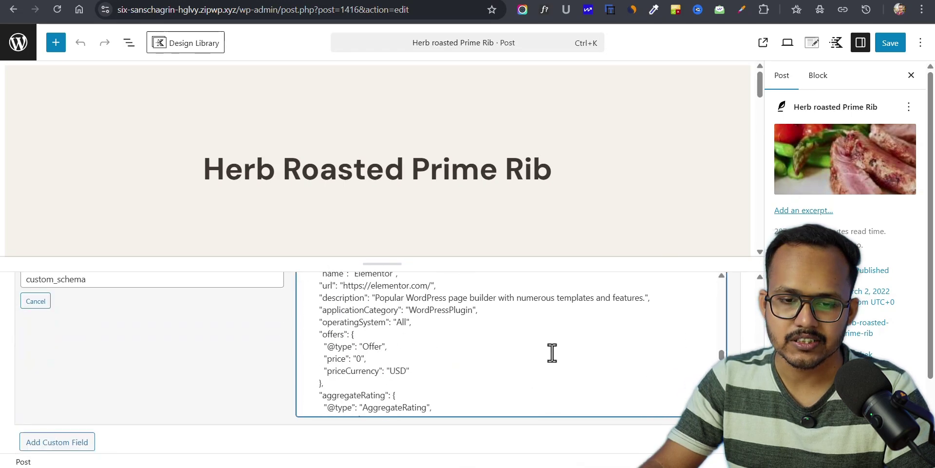
pyautogui.scroll(15, 537, 349)
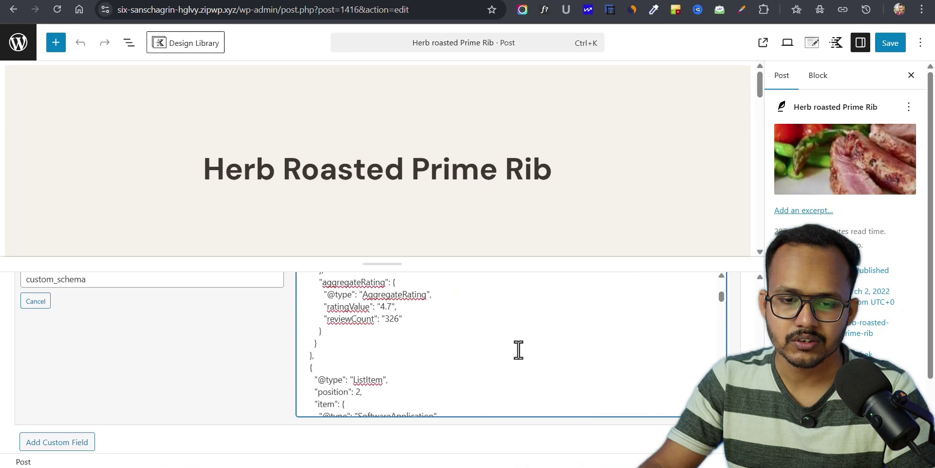
pyautogui.scroll(3, 511, 336)
pyautogui.scroll(-5, 571, 359)
pyautogui.scroll(5, 554, 370)
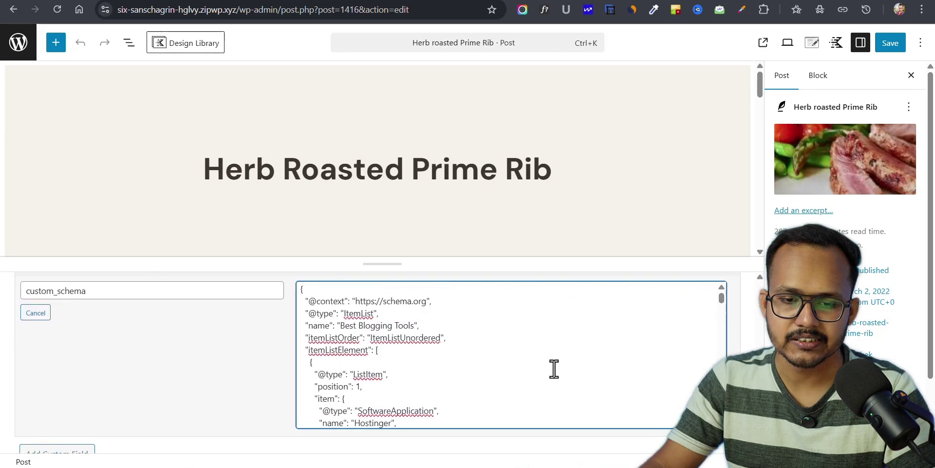
pyautogui.scroll(-3, 535, 385)
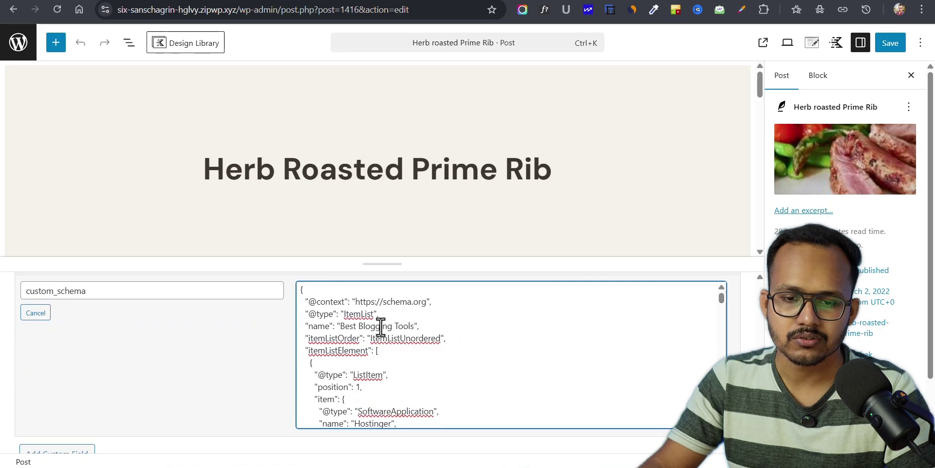
pyautogui.scroll(2, 98, 373)
pyautogui.moveTo(119, 372); pyautogui.dragTo(25, 372)
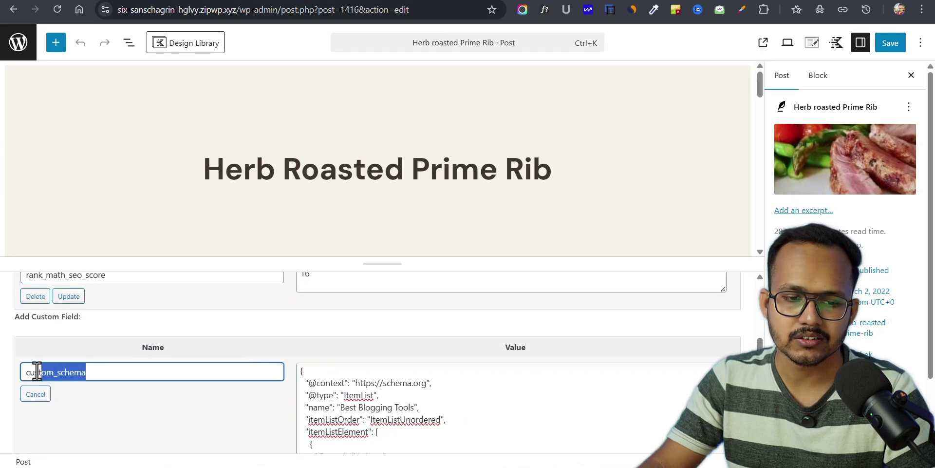
pyautogui.click(107, 368)
# Add the completed custom_schema field to the post and save the post
pyautogui.scroll(-3, 307, 369)
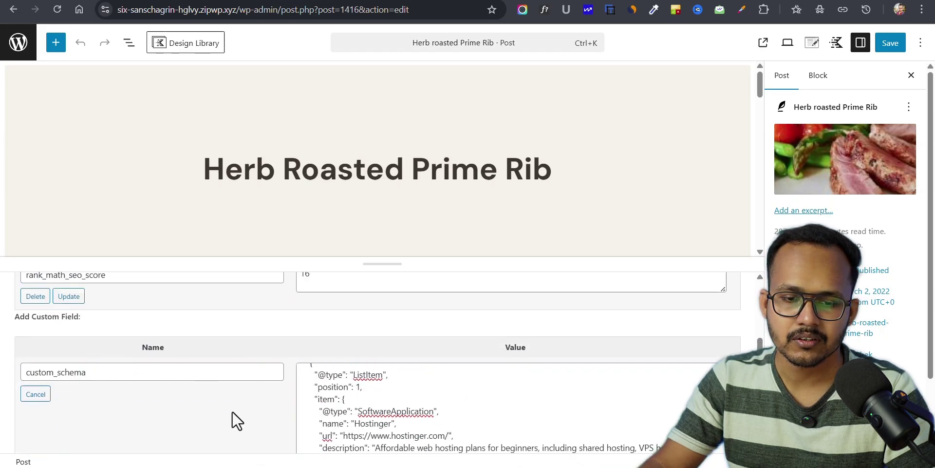
pyautogui.scroll(-2, 236, 419)
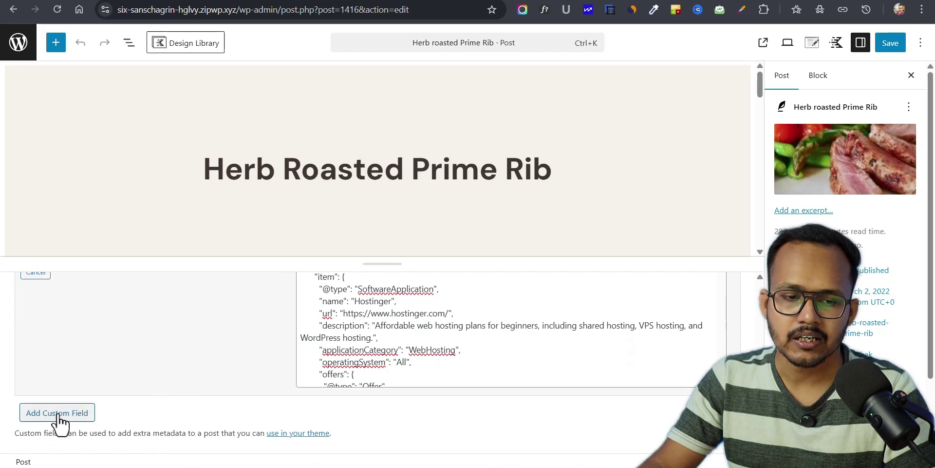
pyautogui.click(56, 414)
pyautogui.scroll(6, 218, 379)
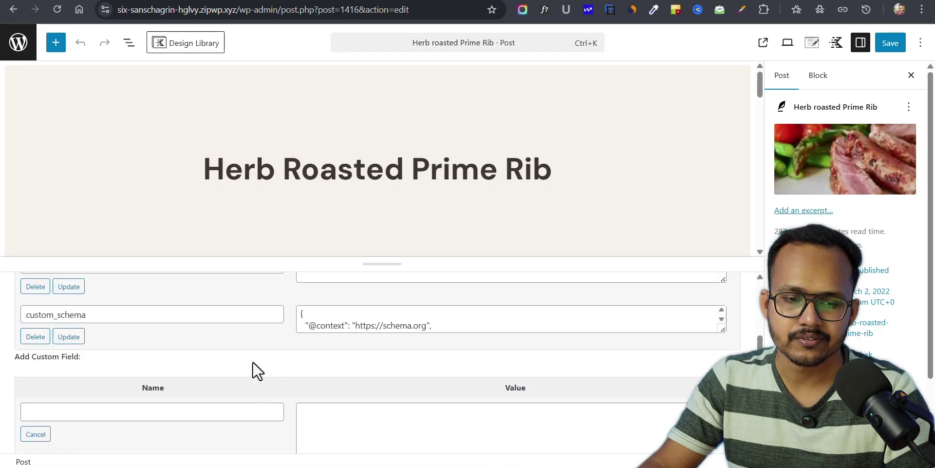
pyautogui.scroll(-5, 199, 359)
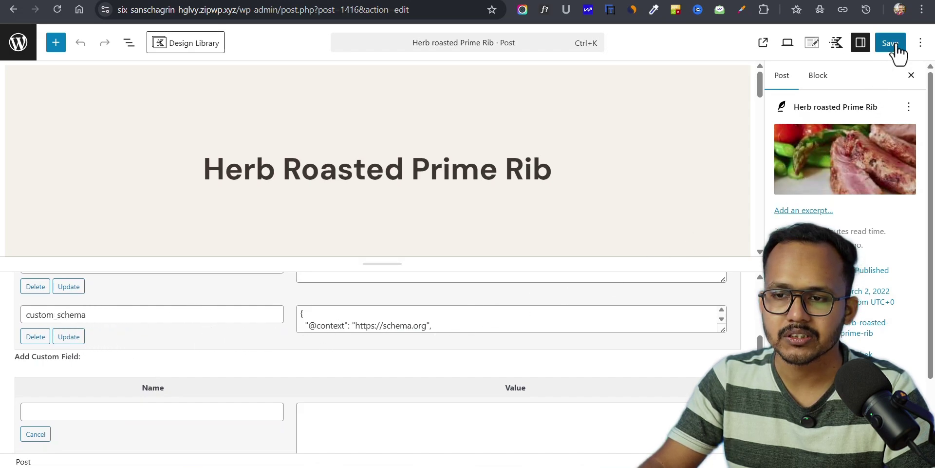
pyautogui.click(894, 44)
# View the published post's page source with line wrap on and search it for "schema"
pyautogui.click(767, 47)
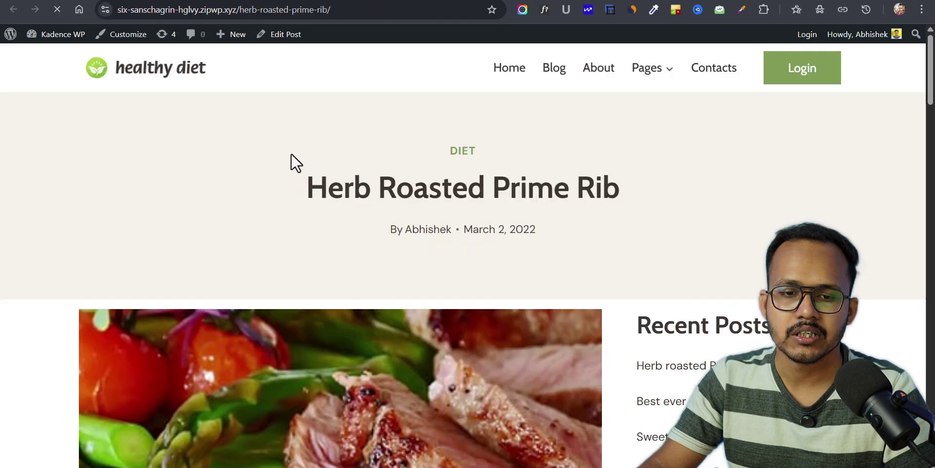
pyautogui.rightClick(291, 153)
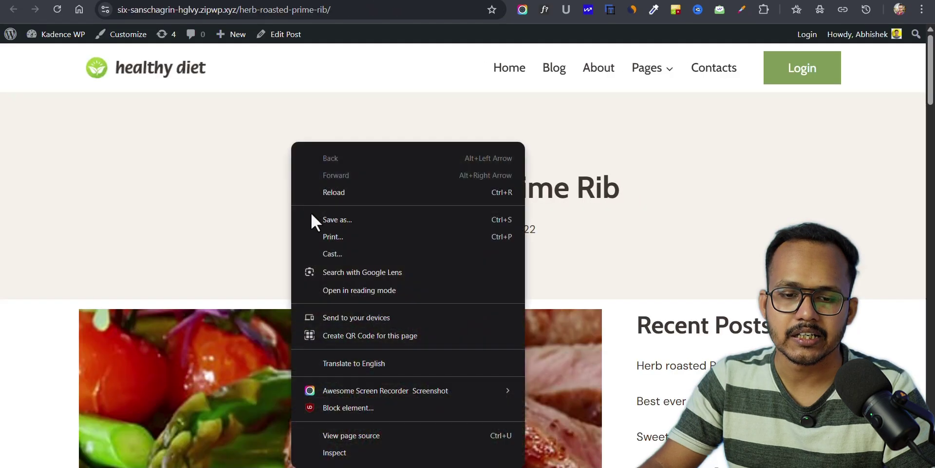
pyautogui.click(352, 439)
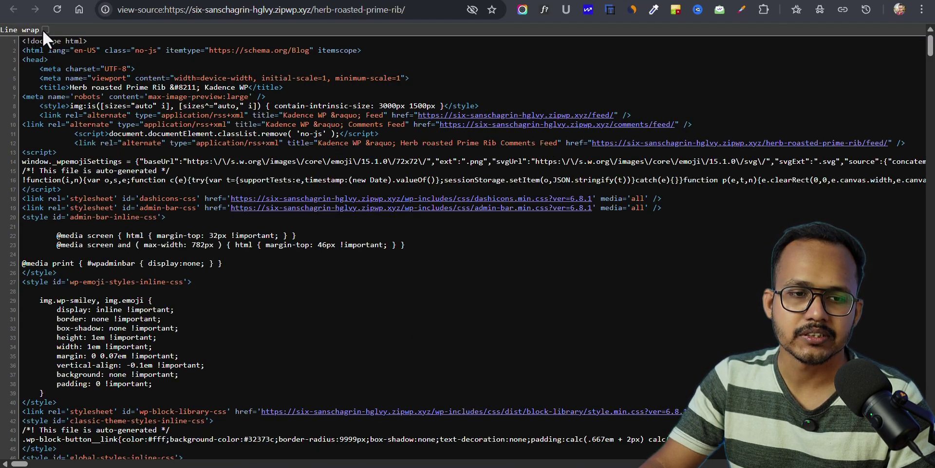
pyautogui.click(45, 30)
pyautogui.hotkey('ctrl', 'f')
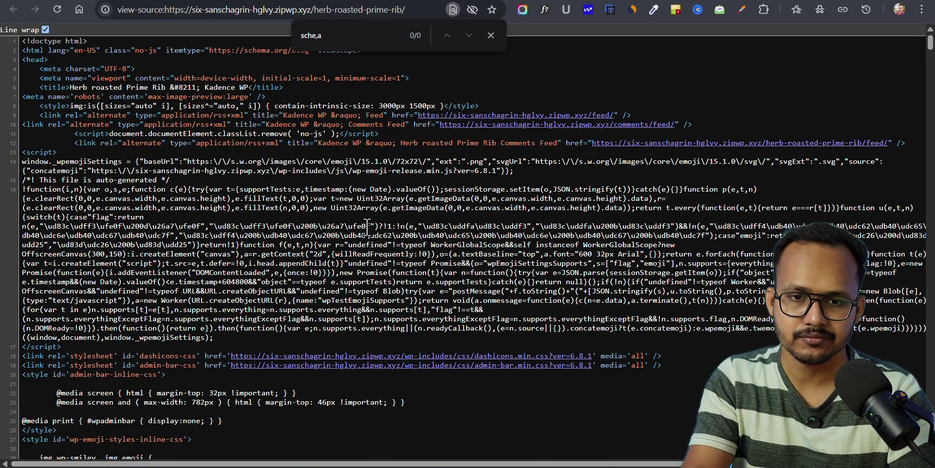
pyautogui.press('Return')
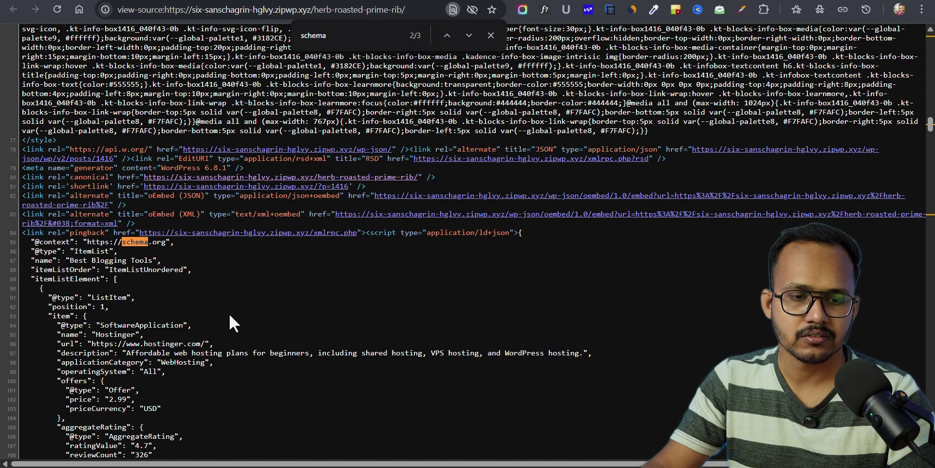
# Examine the ItemList schema script in the page source and compare it with the sample schema code in Notion
pyautogui.moveTo(68, 265); pyautogui.dragTo(142, 271)
pyautogui.click(123, 274)
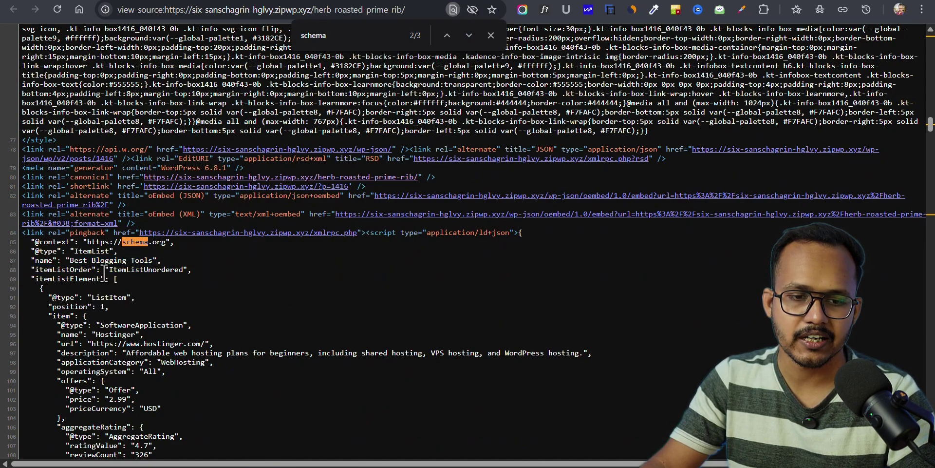
pyautogui.click(209, 262)
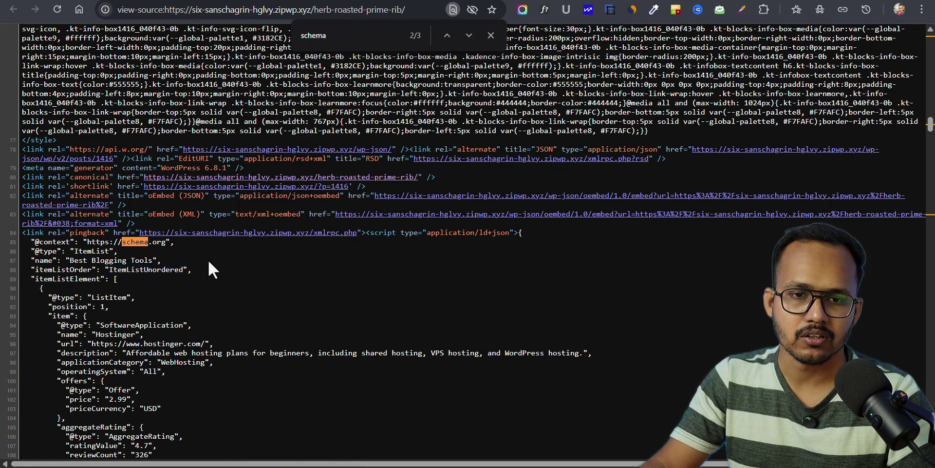
pyautogui.hotkey('ctrl', 'Tab')
pyautogui.scroll(-3, 438, 370)
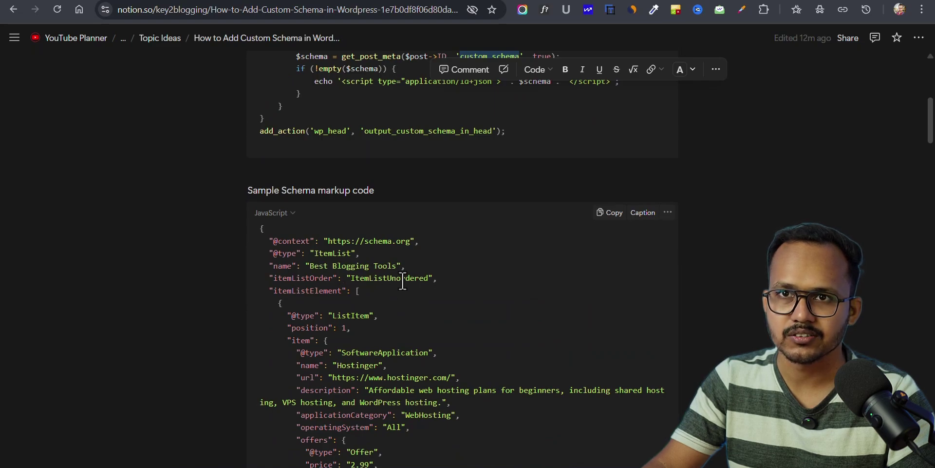
pyautogui.hotkey('ctrl', 'Tab')
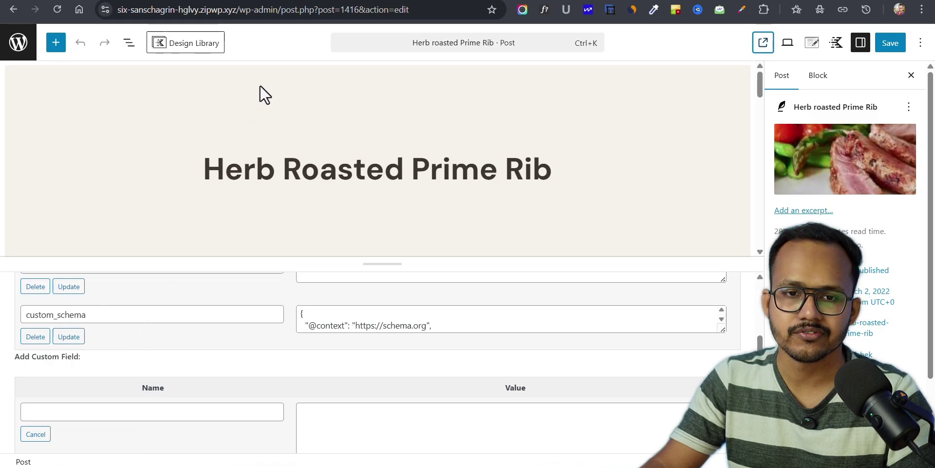
pyautogui.hotkey('ctrl', 'Tab')
pyautogui.hotkey('ctrl', 'Tab')
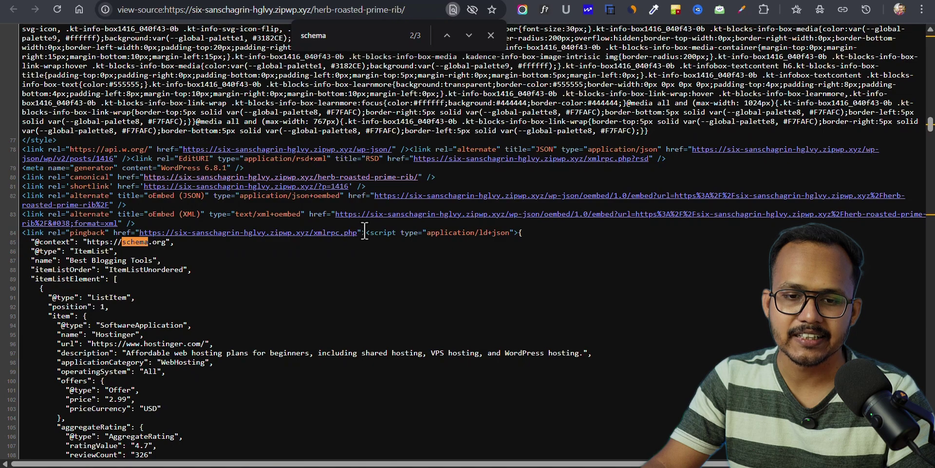
pyautogui.moveTo(365, 231); pyautogui.dragTo(330, 391)
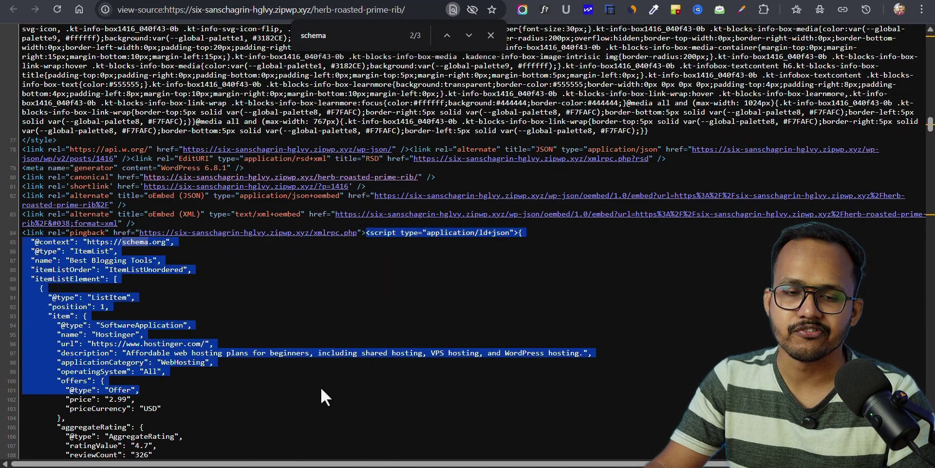
# Return to the post editor and look through the general post settings, preview options and Kadence Post Settings
pyautogui.hotkey('ctrl', 'Tab')
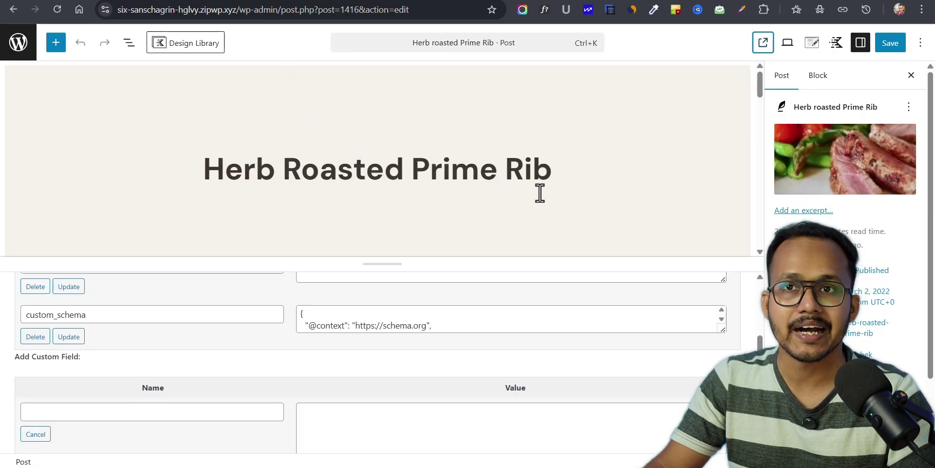
pyautogui.scroll(-2, 860, 292)
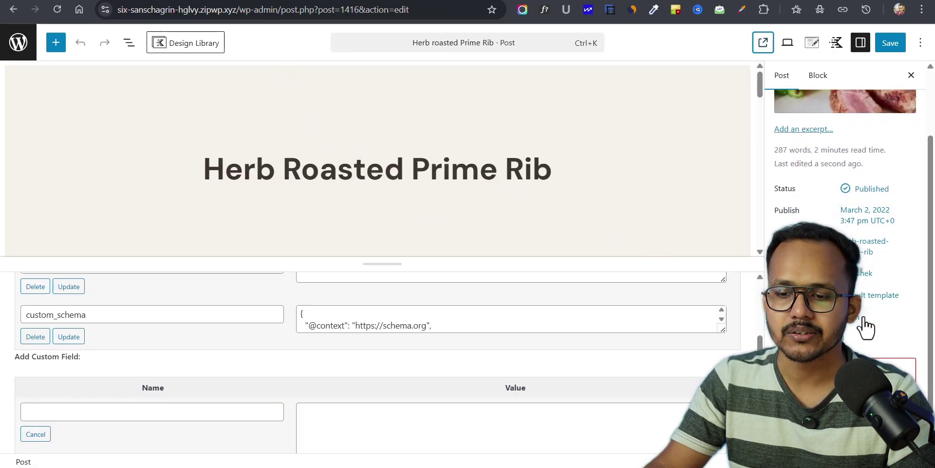
pyautogui.scroll(2, 832, 198)
pyautogui.click(788, 43)
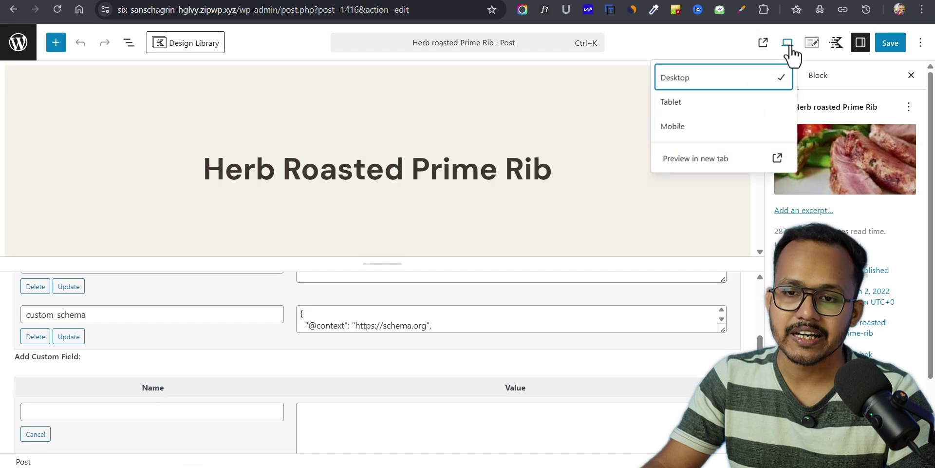
pyautogui.click(812, 44)
pyautogui.scroll(-5, 860, 292)
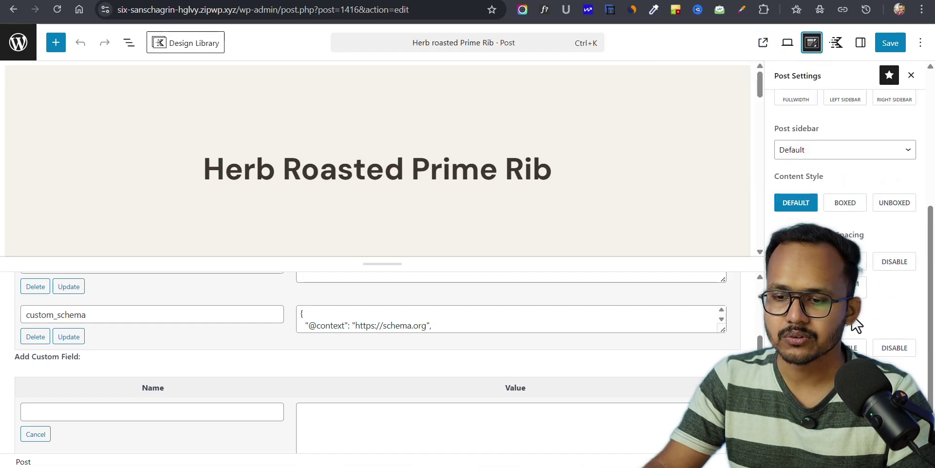
pyautogui.scroll(3, 828, 194)
# Open the Custom CSS and JS page scripts in Kadence Blocks Controls, examine the post-specific head, body and footer fields, and close the dialog
pyautogui.click(836, 43)
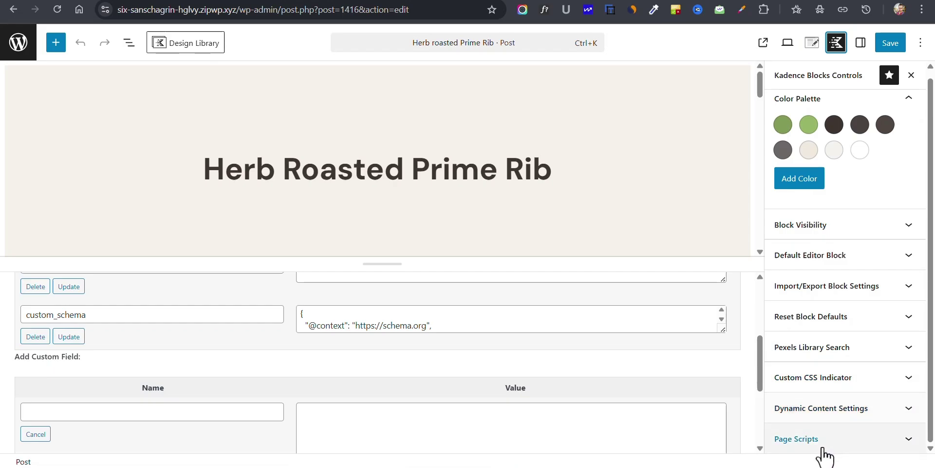
pyautogui.click(828, 444)
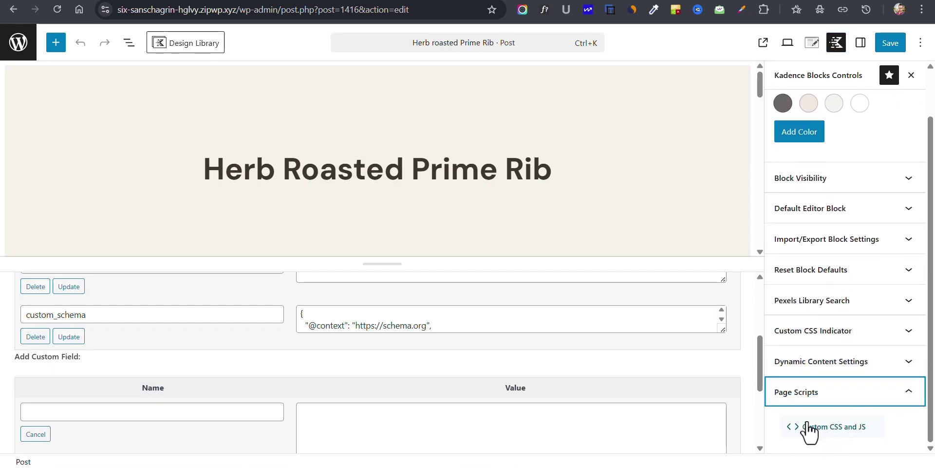
pyautogui.click(835, 426)
pyautogui.scroll(-2, 438, 302)
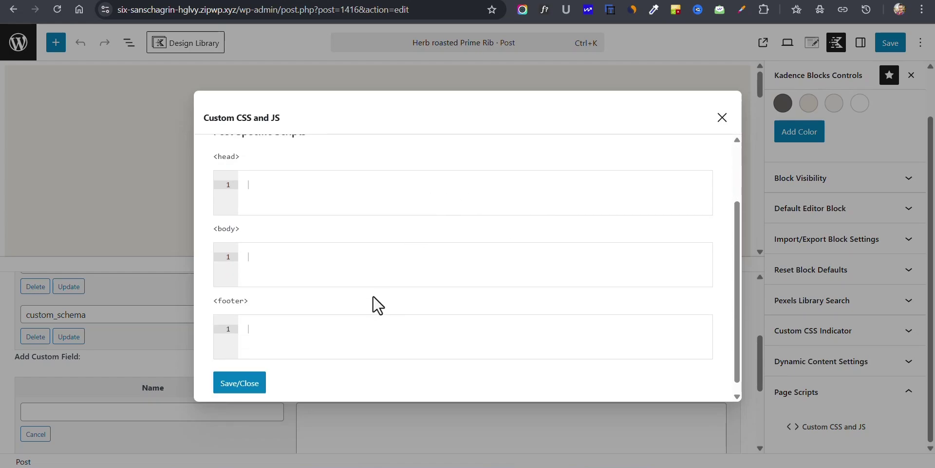
pyautogui.scroll(2, 315, 250)
pyautogui.click(291, 256)
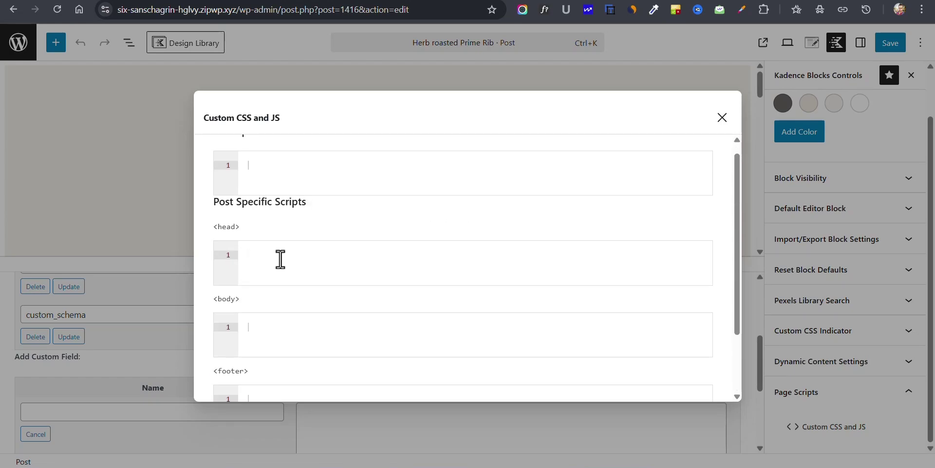
pyautogui.scroll(-2, 267, 341)
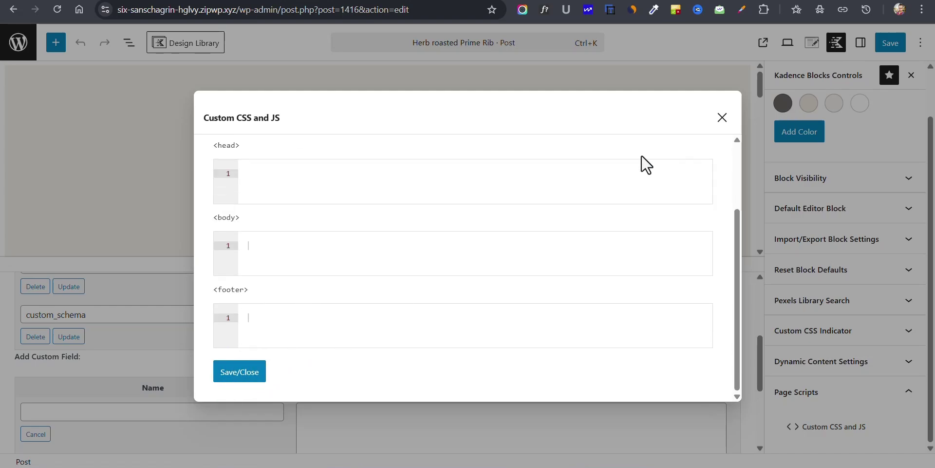
pyautogui.press('Escape')
pyautogui.scroll(-5, 562, 211)
pyautogui.scroll(-5, 577, 180)
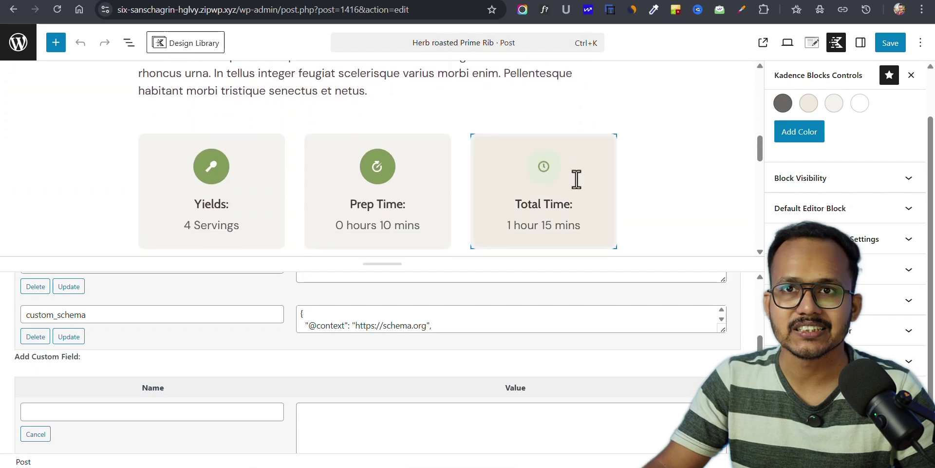
pyautogui.scroll(10, 545, 180)
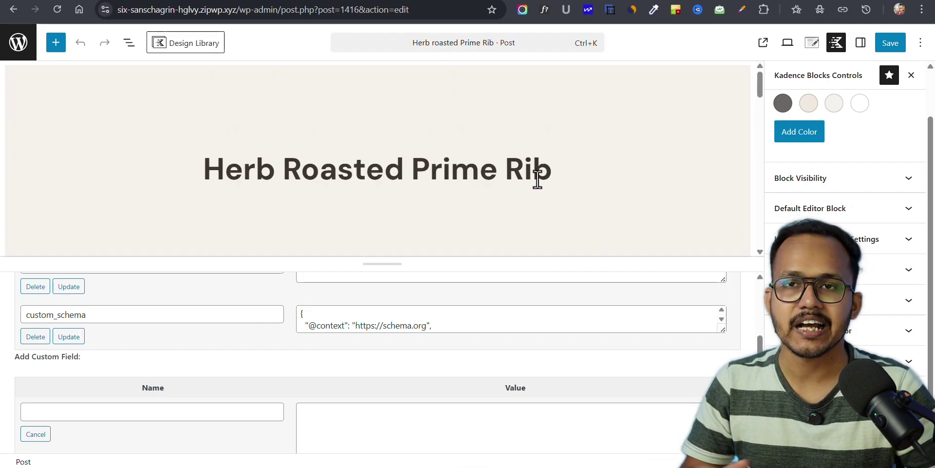